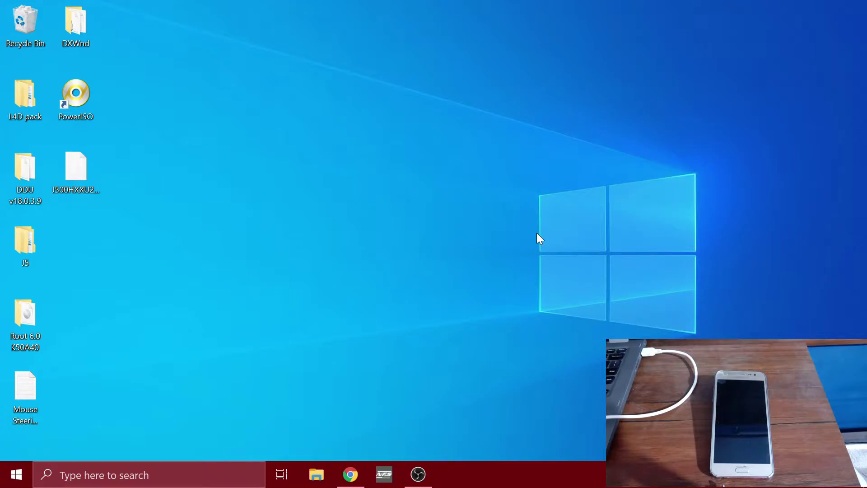
- Switch to Chrome and examine the SM-J500H Galaxy J5 firmware versions listed for region PAK on samfrew.com
click(350, 475)
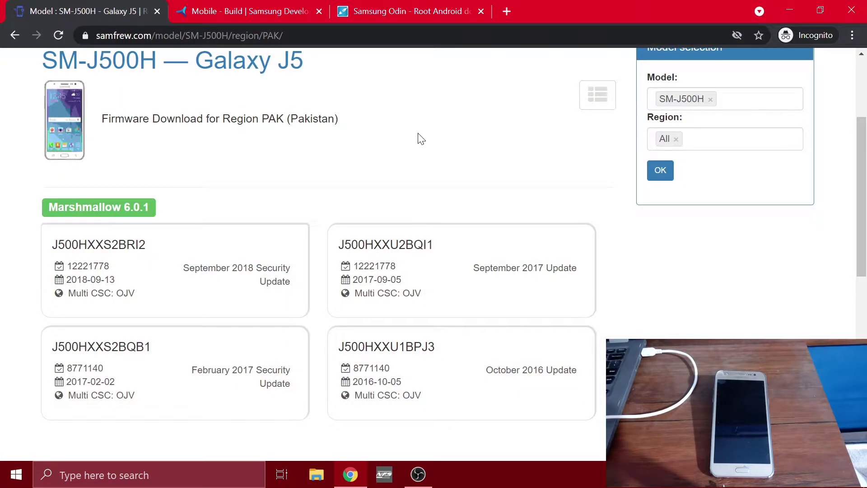
scroll(465, 137, down, 2)
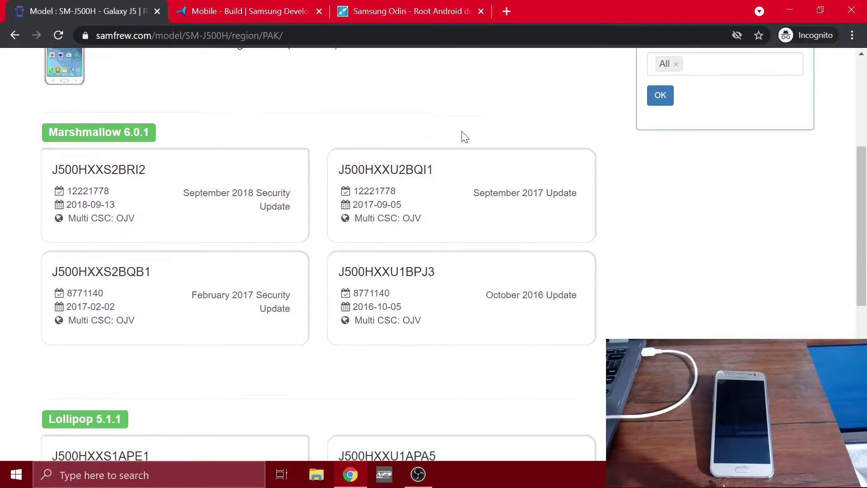
scroll(323, 148, up, 2)
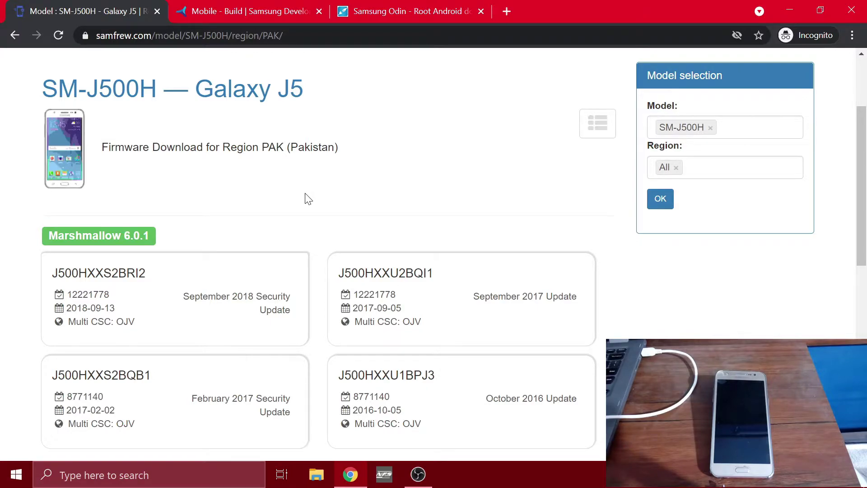
scroll(307, 197, down, 3)
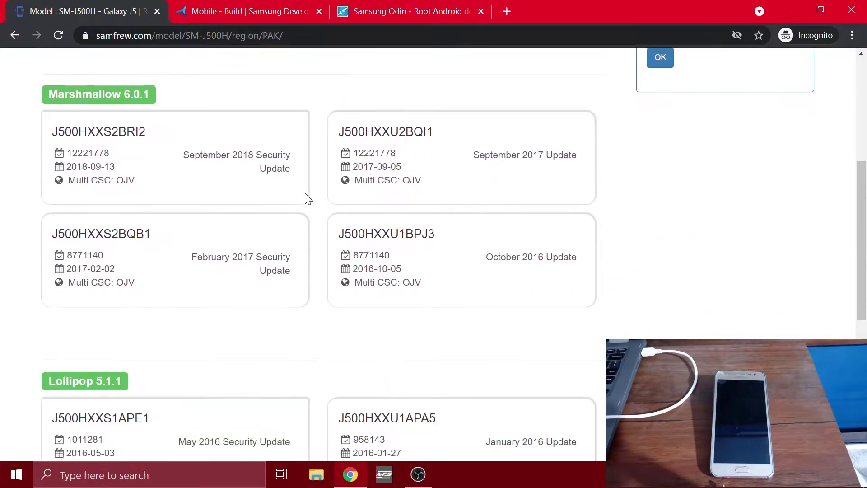
scroll(307, 197, up, 1)
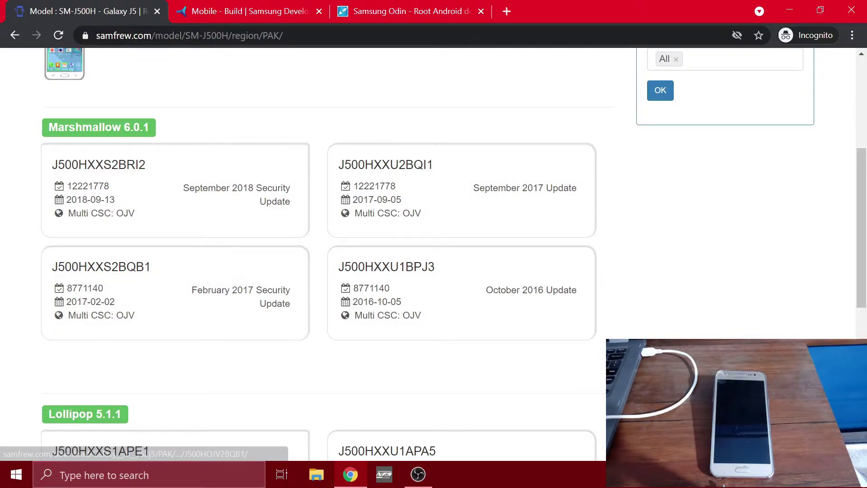
click(865, 475)
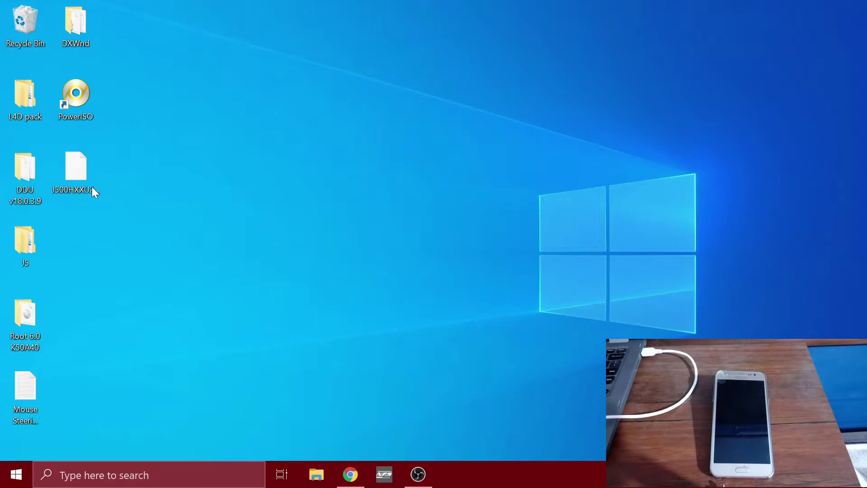
click(354, 467)
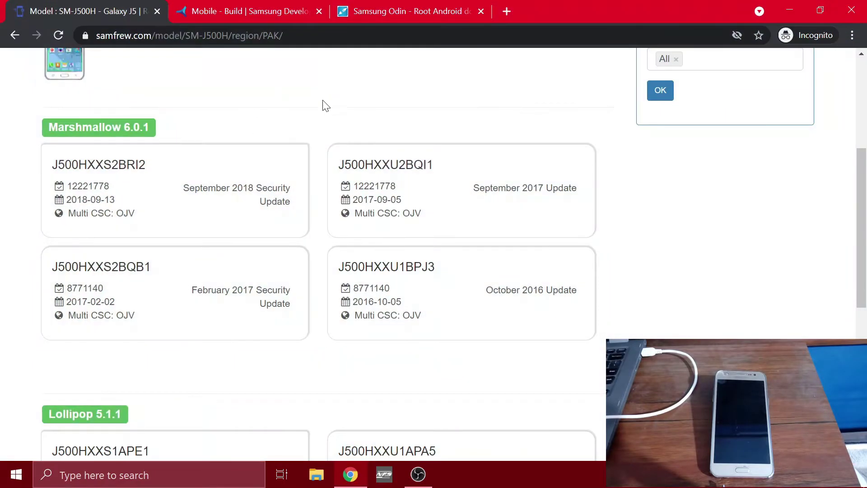
scroll(371, 145, down, 1)
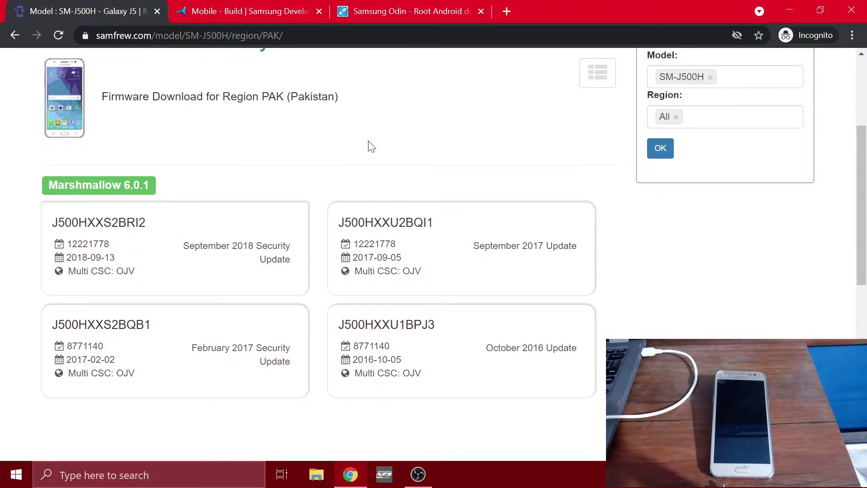
- Download the Samsung Android USB driver v1.7.43 and the Odin 3.13.3 archive, and close the browser
click(258, 8)
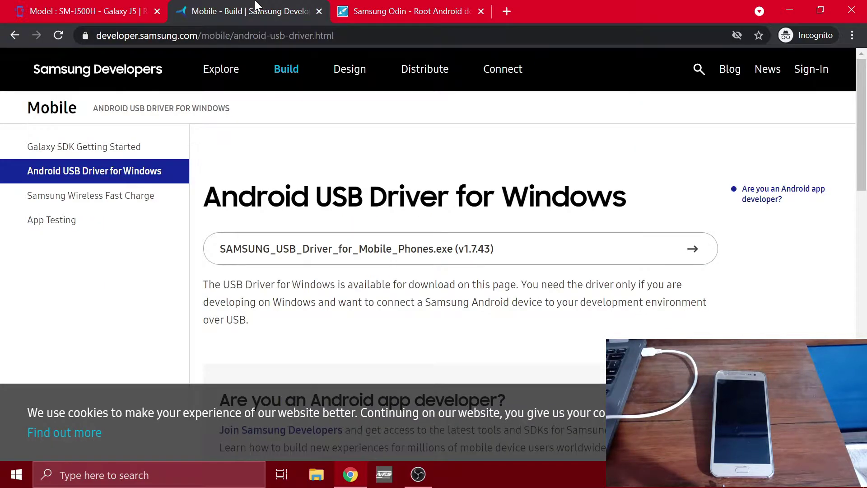
click(321, 249)
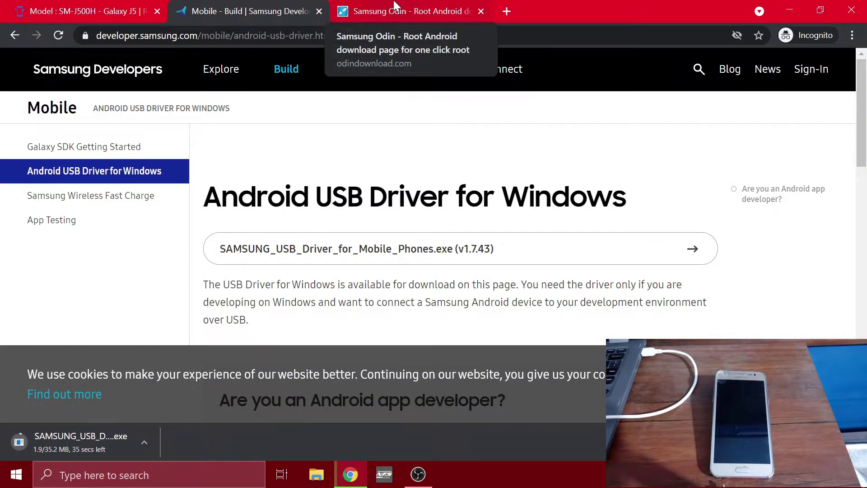
click(396, 6)
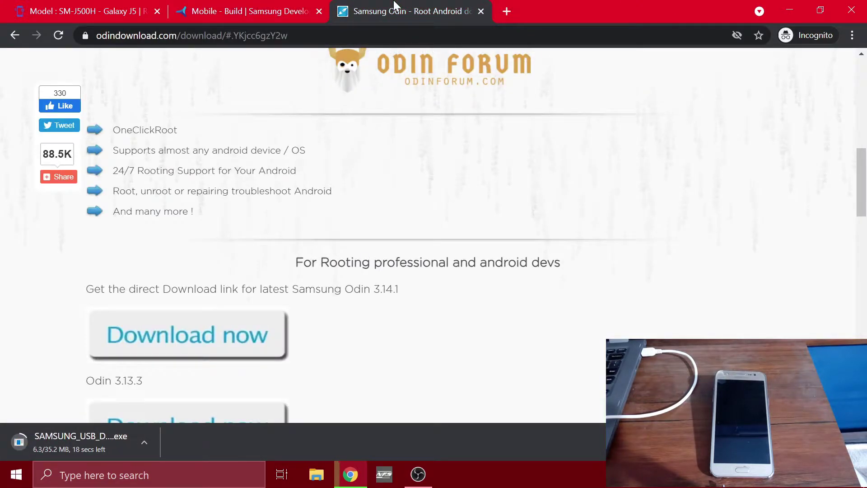
scroll(403, 229, down, 1)
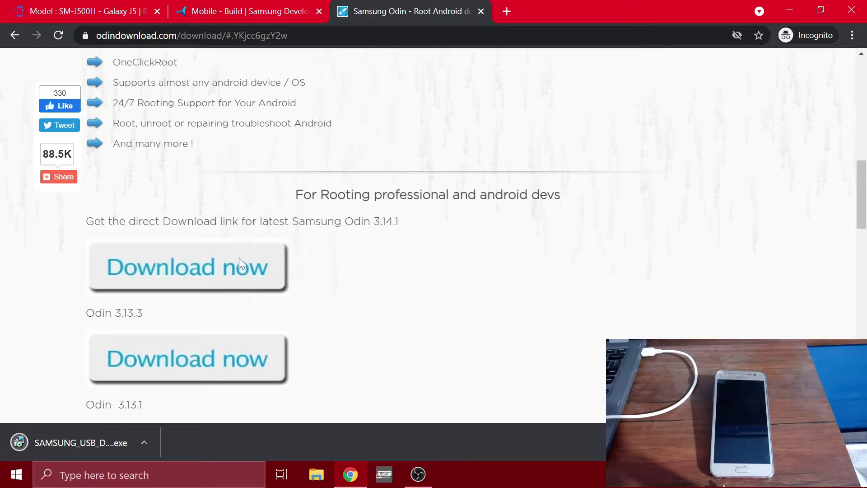
click(175, 363)
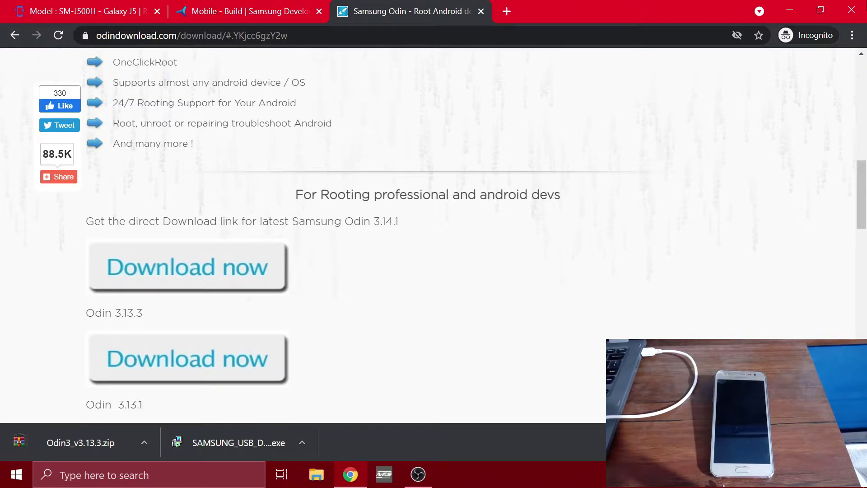
click(852, 10)
- Run the downloaded Samsung USB driver installer with US English, United States of America and the default location C:\Program Files\Samsung\USB Drivers
click(75, 183)
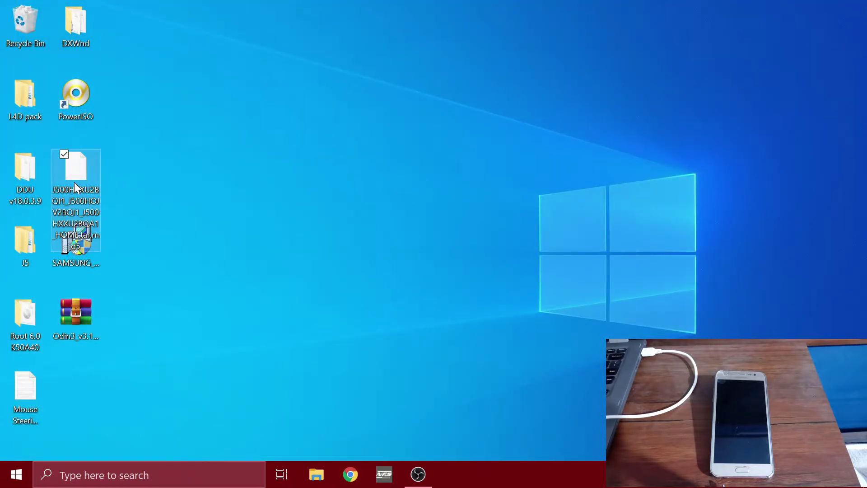
double_click(82, 264)
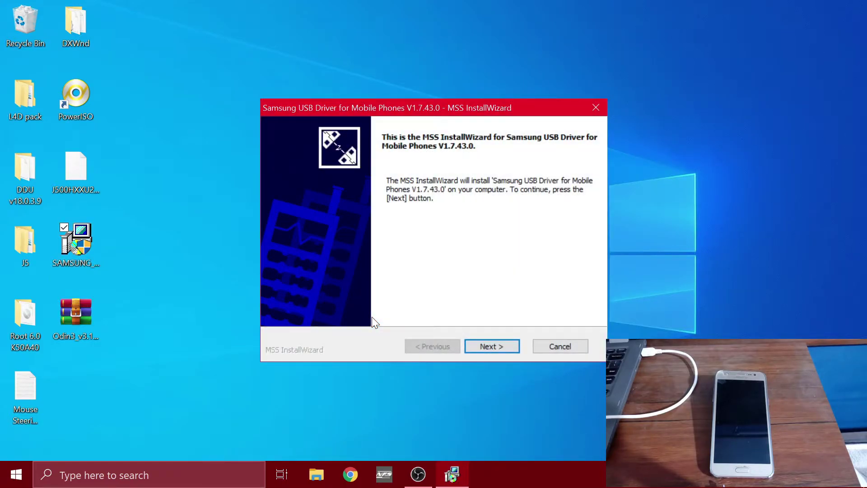
click(484, 346)
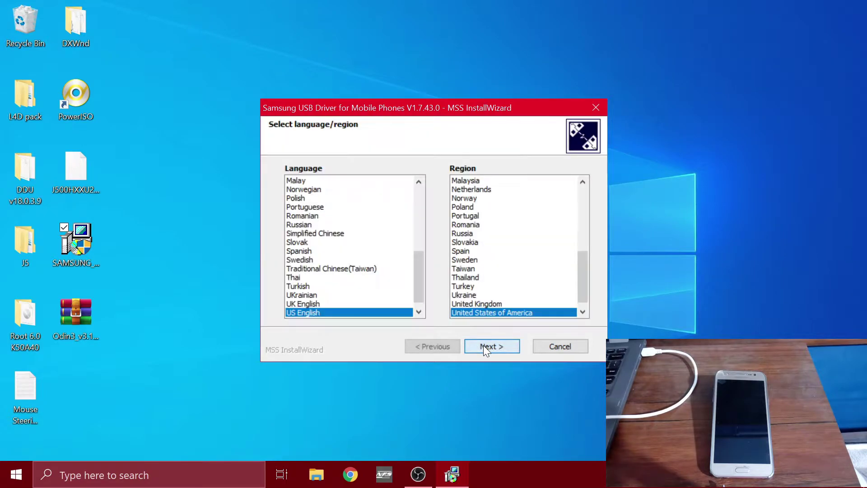
click(484, 346)
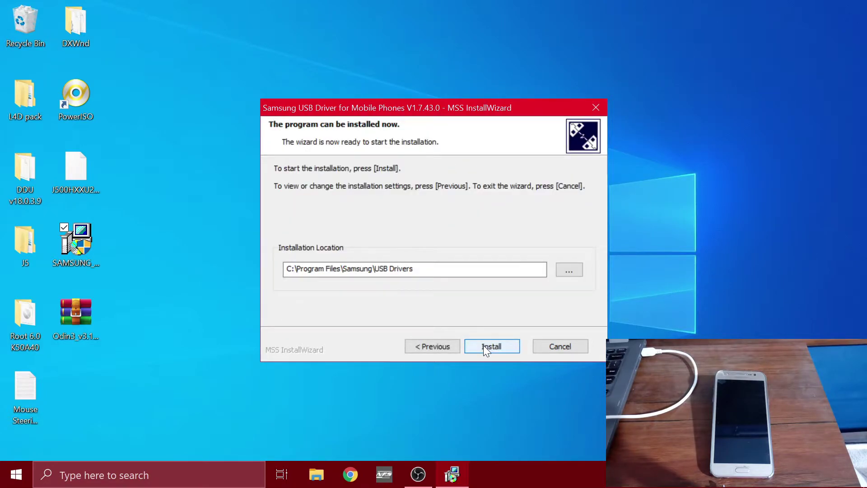
click(483, 346)
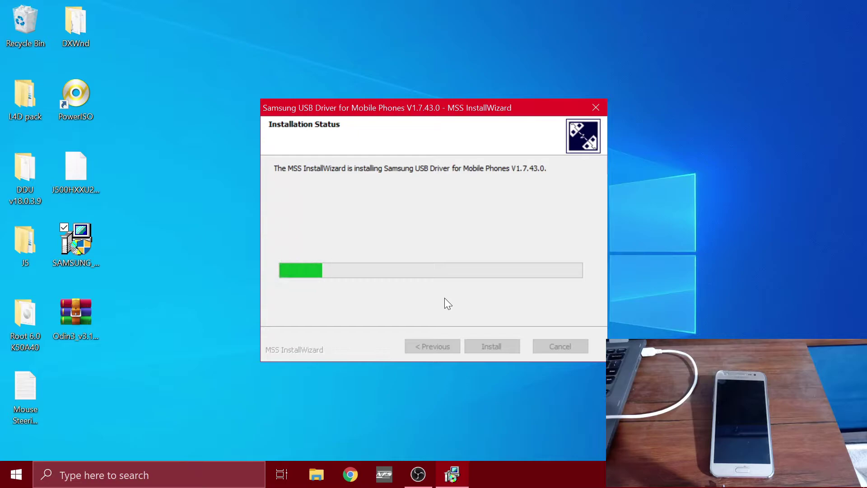
- Extract the Odin3_v3.13.3 archive into its own folder on the desktop and check the extracted files
click(230, 259)
right_click(88, 326)
click(51, 119)
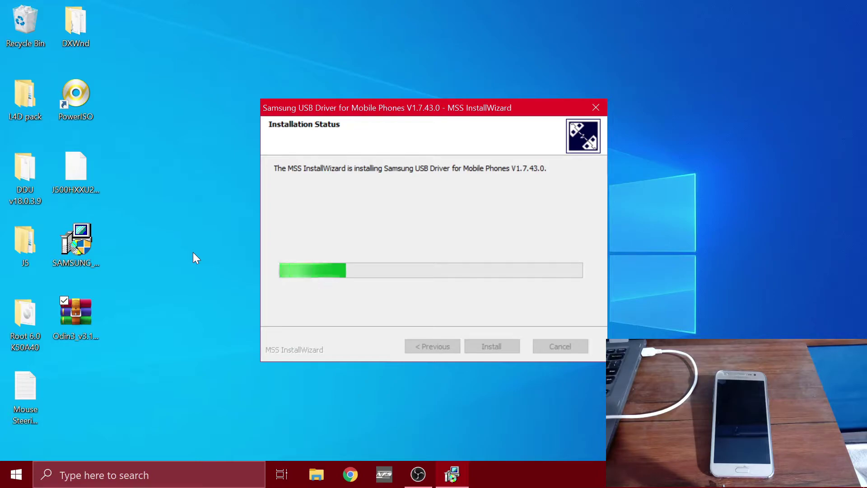
double_click(77, 380)
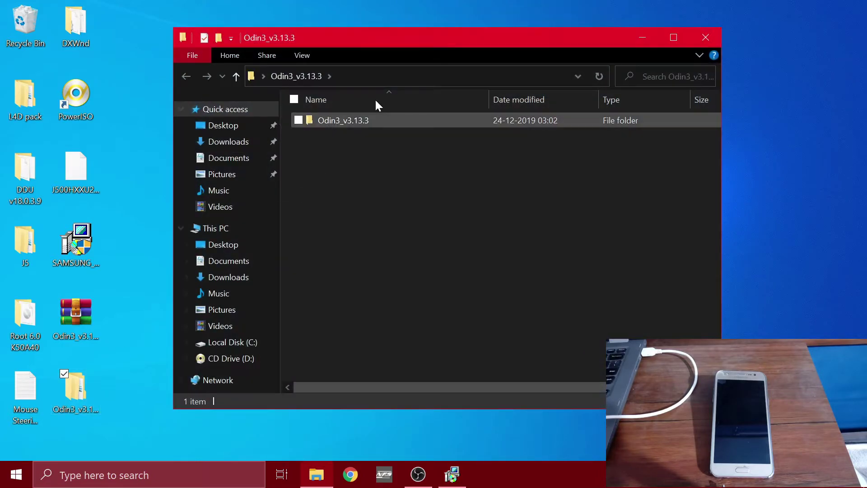
click(356, 122)
double_click(356, 121)
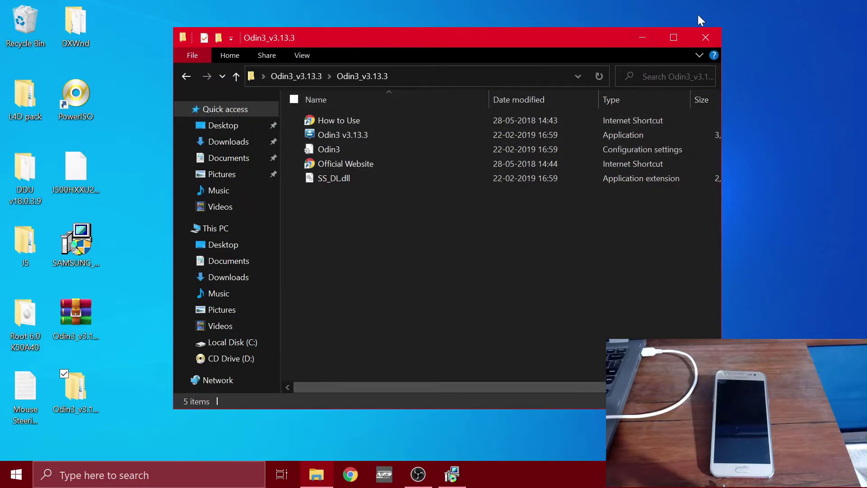
click(708, 37)
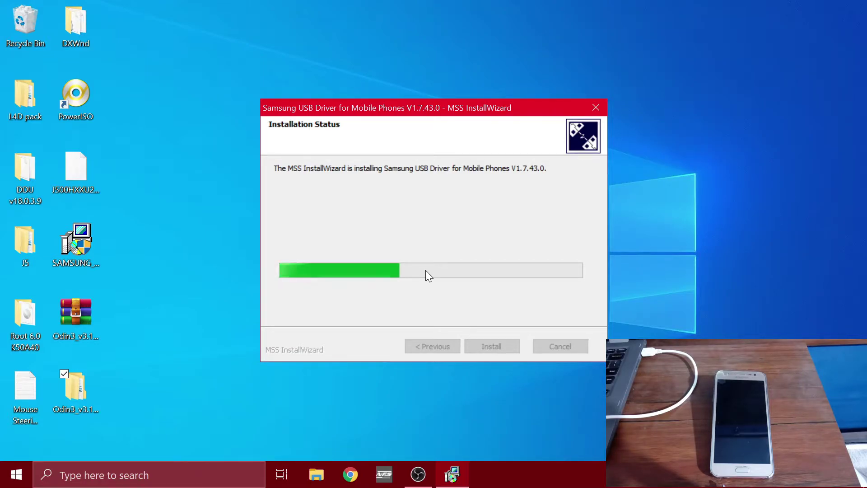
- Complete the Samsung USB driver installation and exit its wizard
click(641, 486)
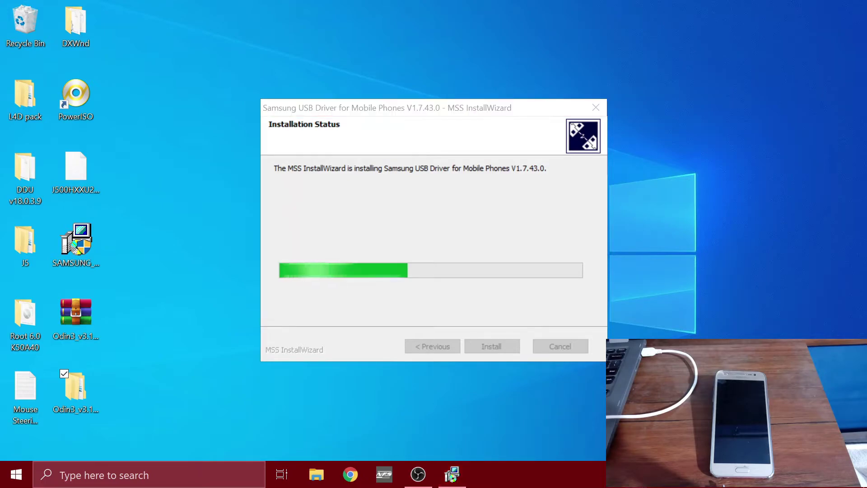
click(513, 281)
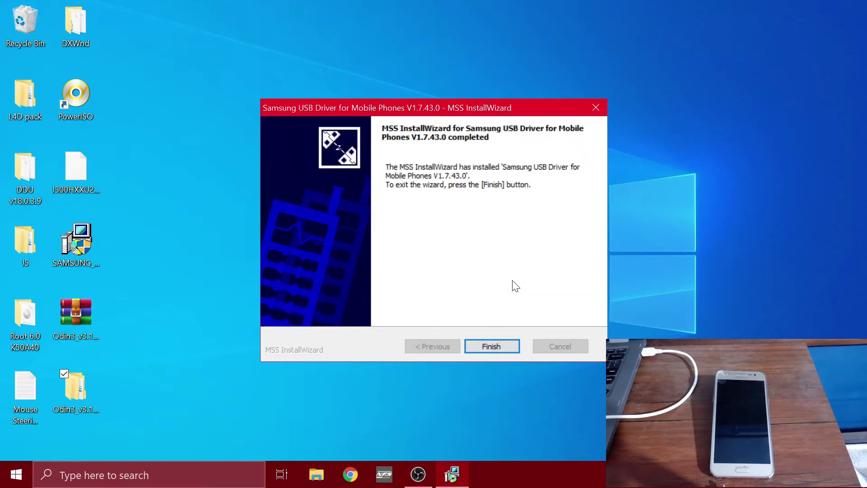
click(508, 346)
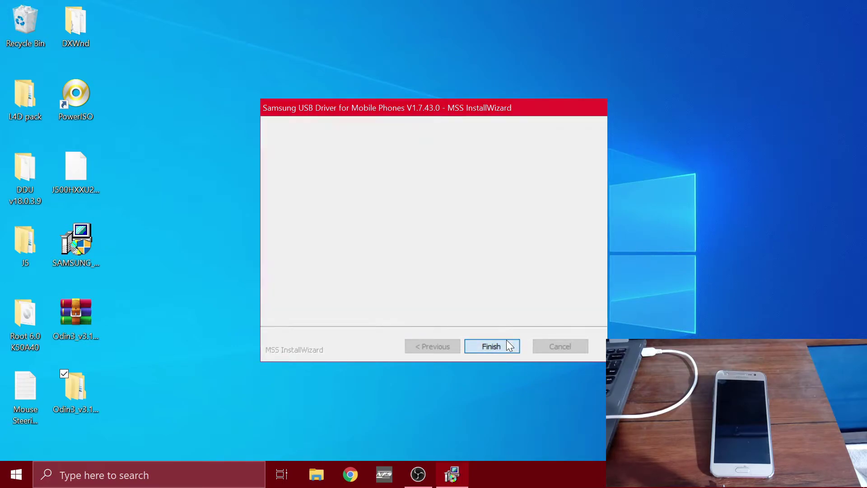
- Launch the Odin3 v3.13.3 application from the extracted desktop folder and accept its startup notice
double_click(91, 406)
double_click(327, 122)
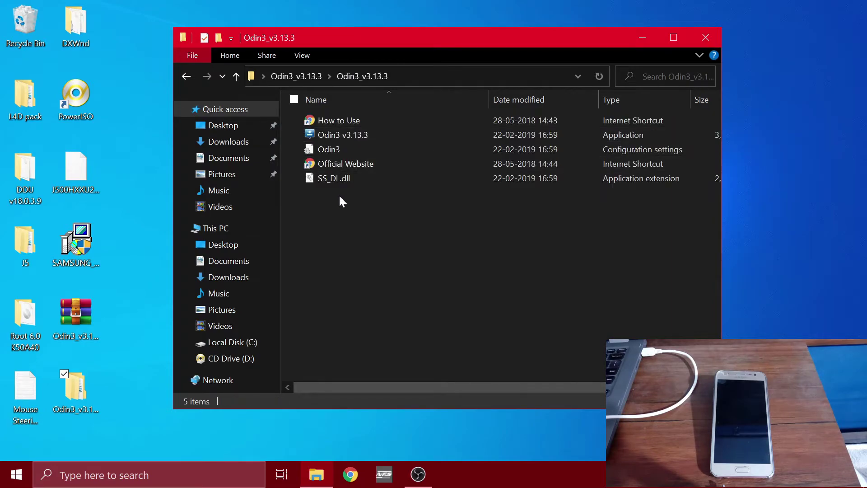
double_click(319, 134)
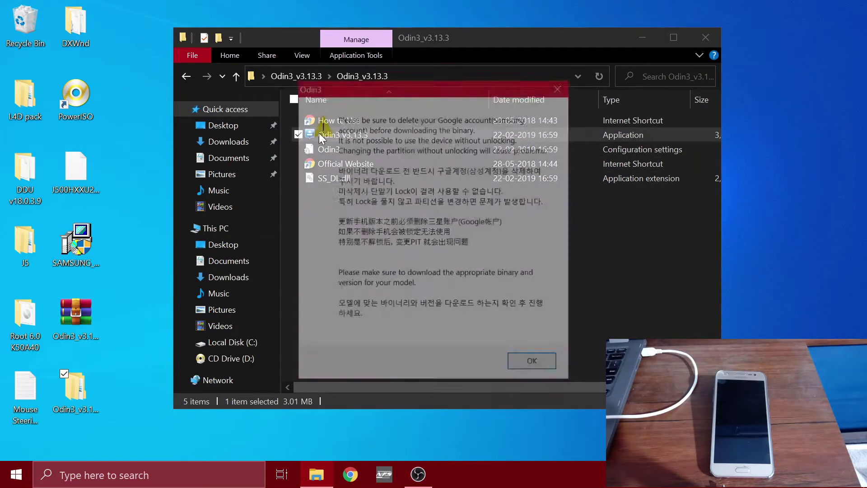
click(533, 362)
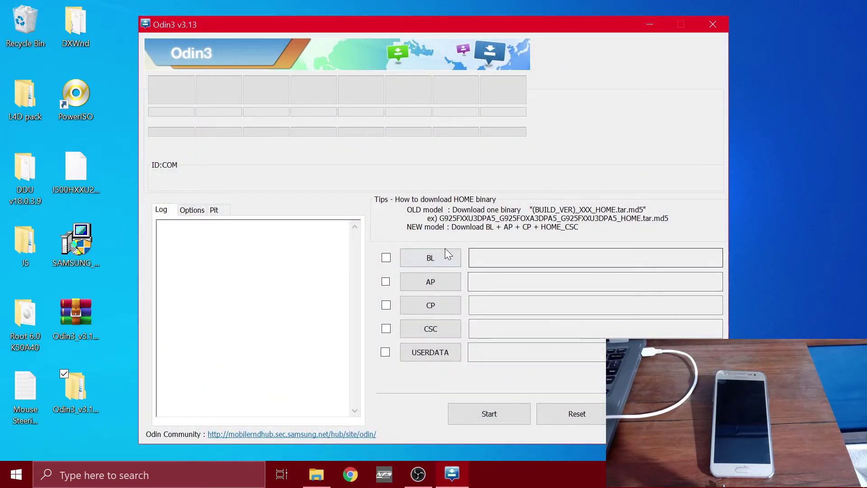
- Load the desktop firmware J500HXXU2BQI1_J500HOJV2BQI1_J500HXXU2BQA1_HOME.tar.md5 as the AP file and start flashing the connected phone
click(435, 289)
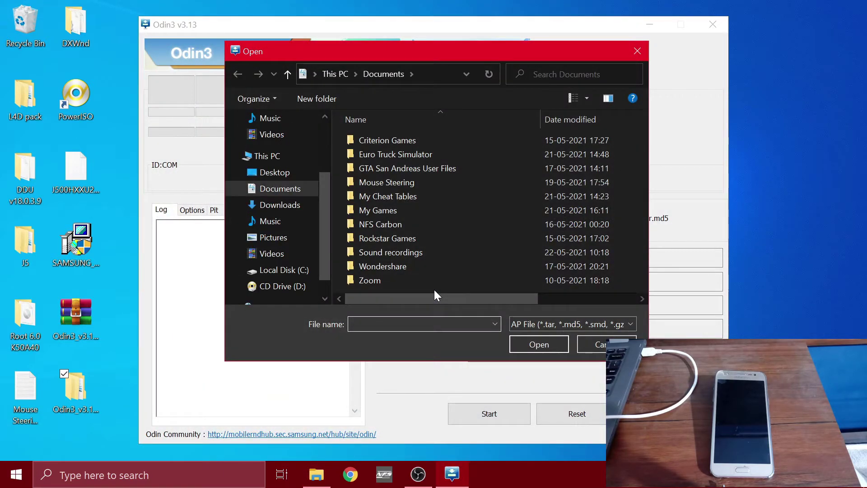
click(293, 174)
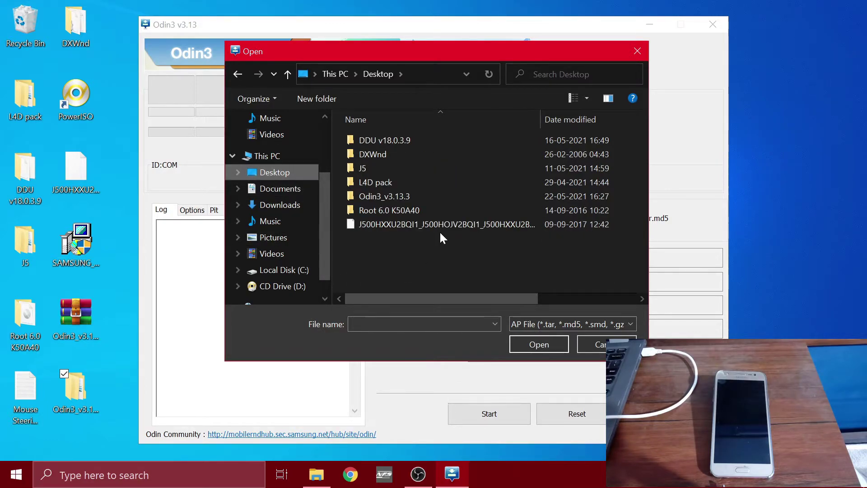
click(81, 188)
double_click(394, 223)
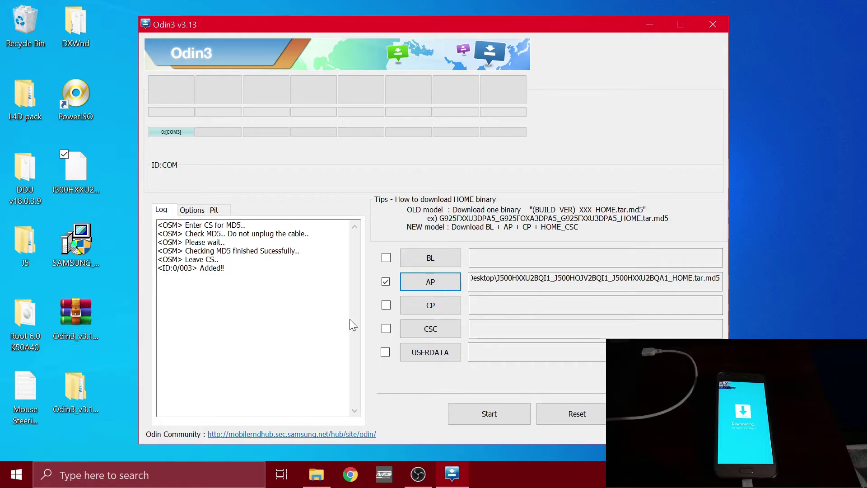
click(491, 418)
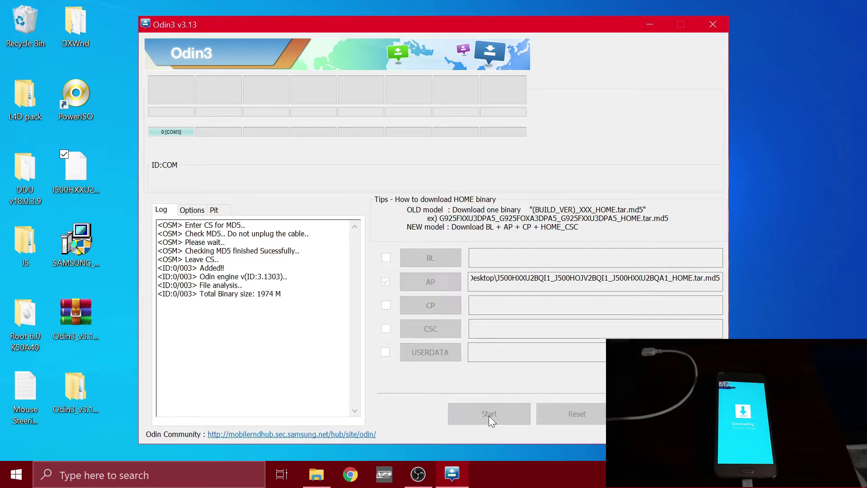